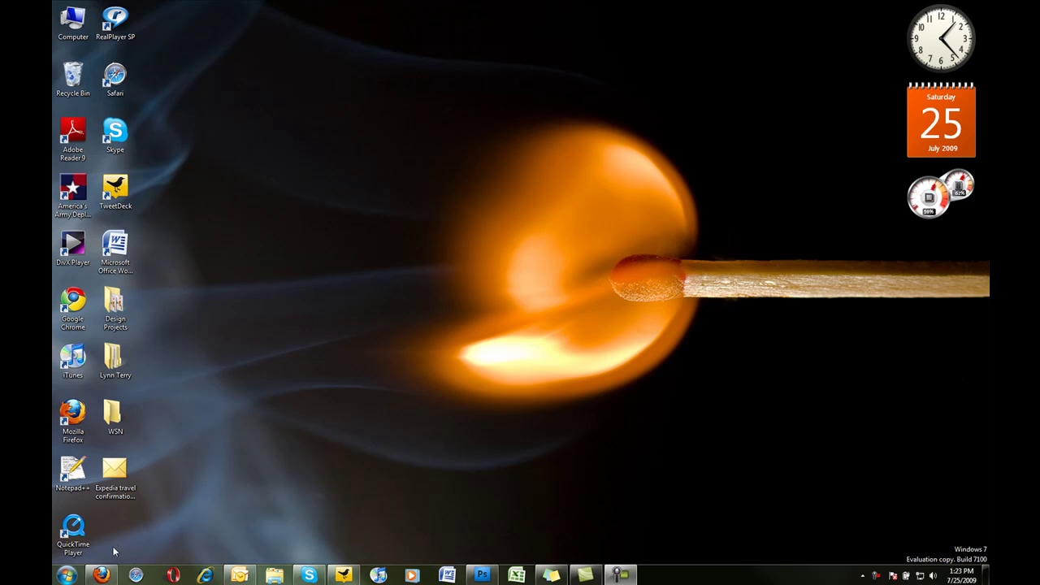
# Bring up the Firefox window with the draft post and review the post's title and body text
pyautogui.moveTo(104, 576)
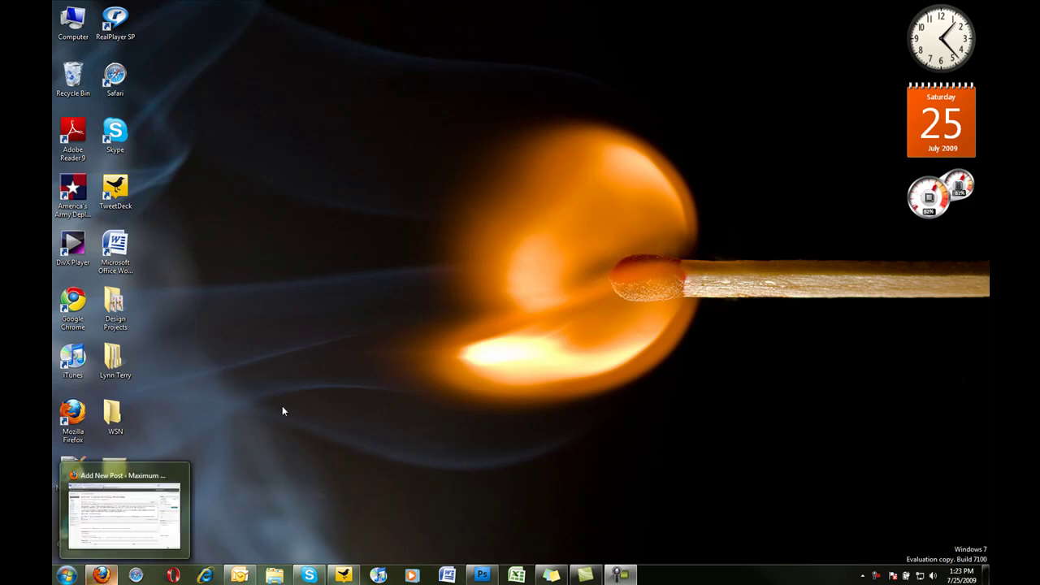
pyautogui.click(123, 510)
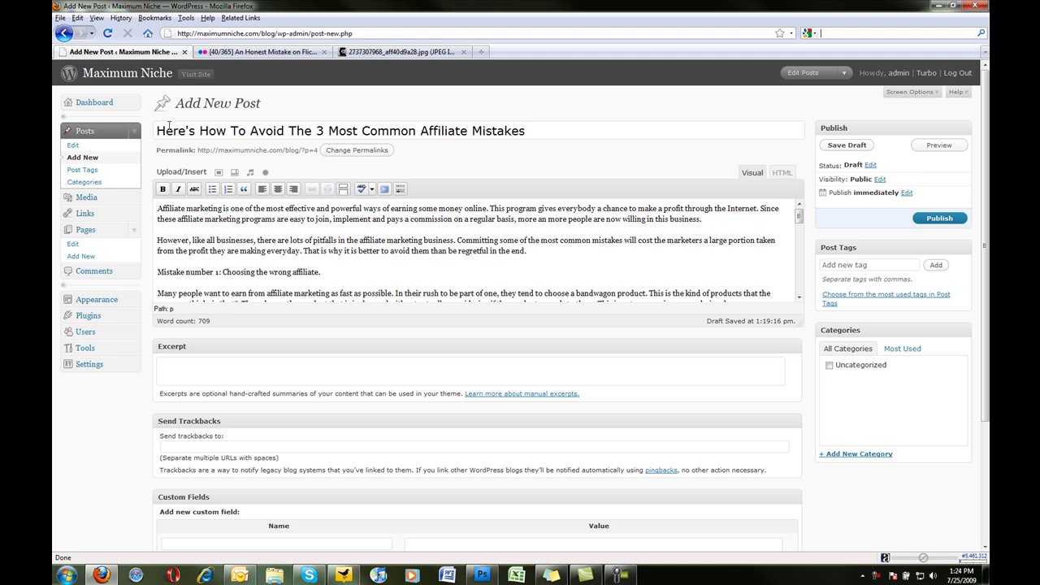
pyautogui.moveTo(157, 130); pyautogui.dragTo(495, 131)
pyautogui.click(325, 131)
pyautogui.click(355, 266)
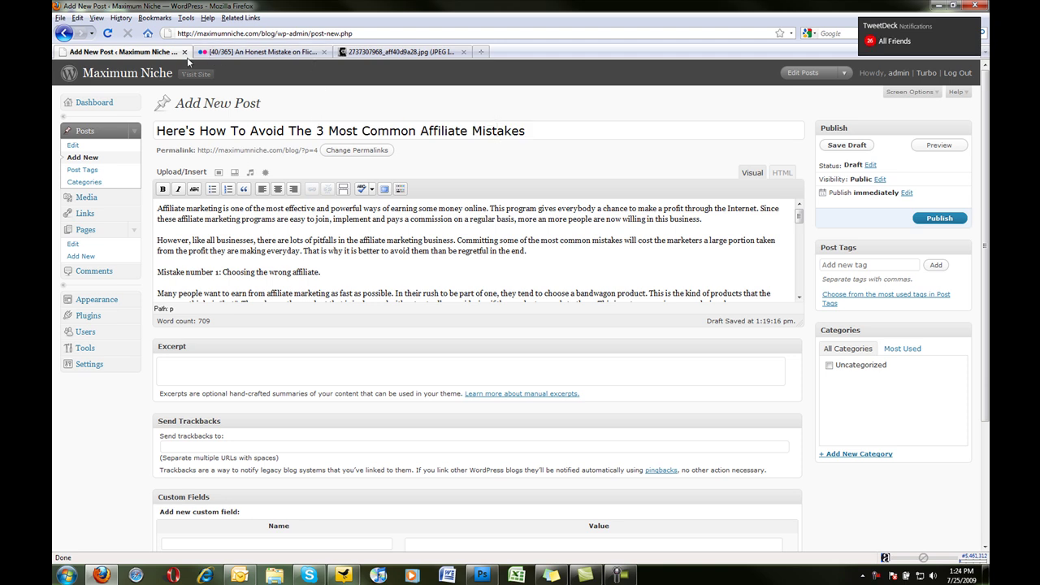
# Review the Flickr page of the "An Honest Mistake" photo and the photo's full JPEG in the other open pages
pyautogui.click(225, 52)
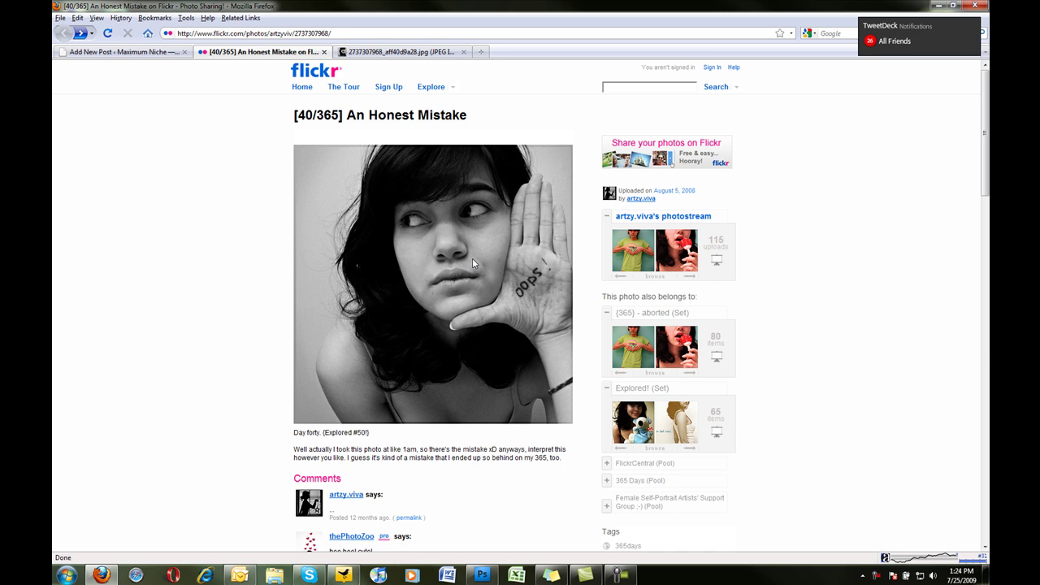
pyautogui.click(371, 54)
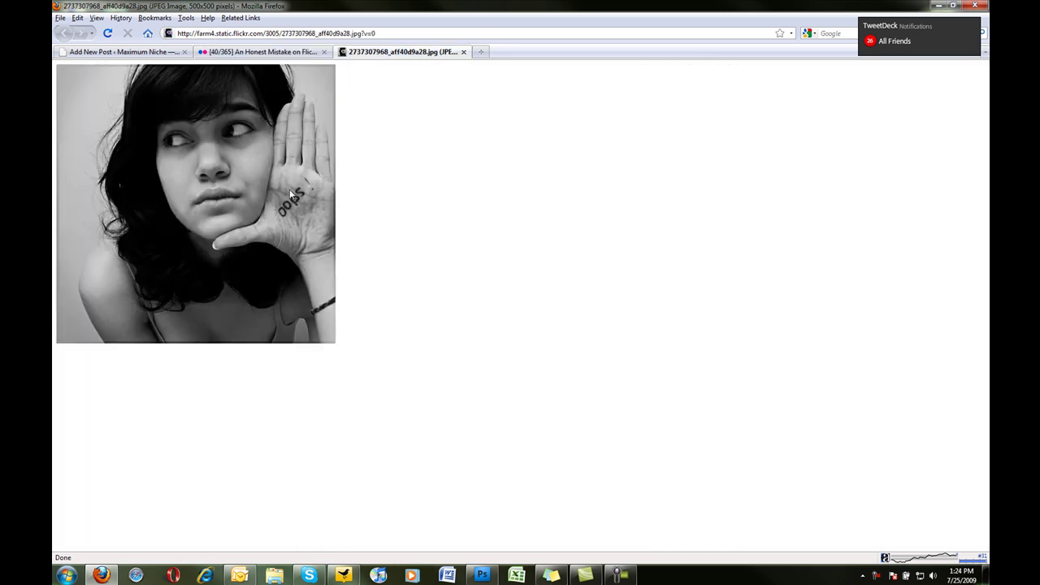
pyautogui.click(268, 52)
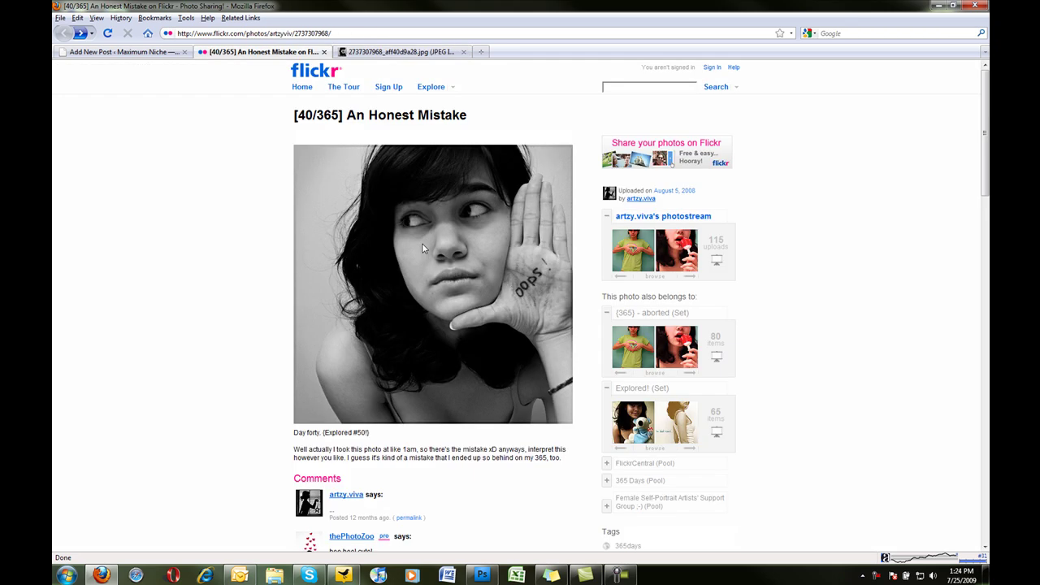
pyautogui.rightClick(389, 267)
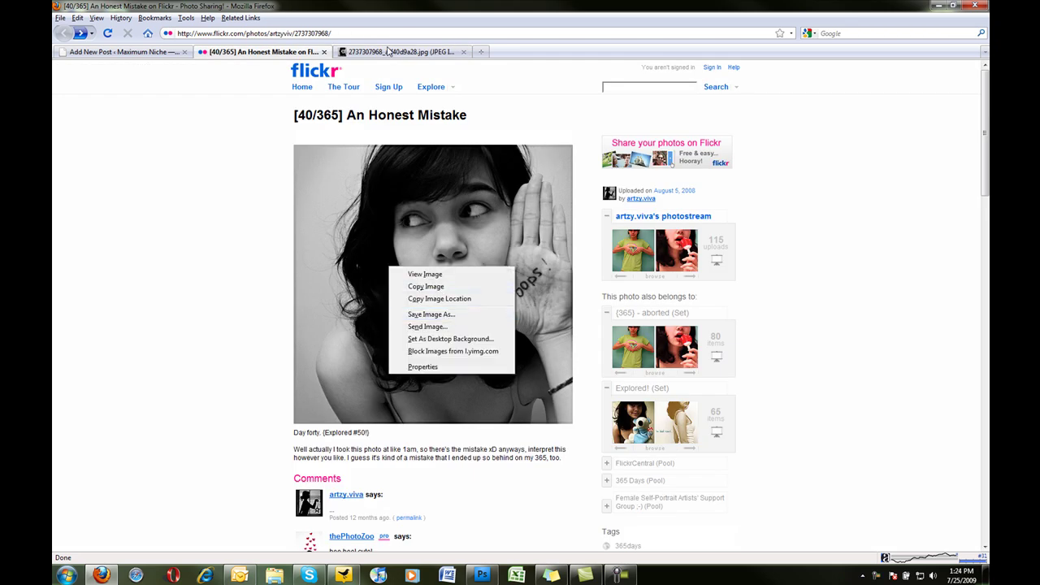
pyautogui.click(391, 51)
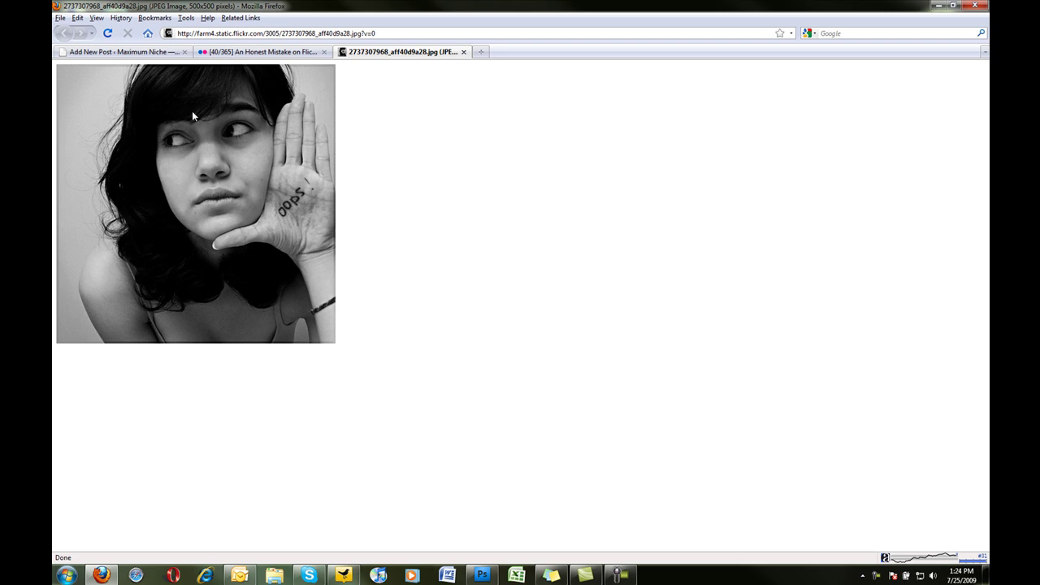
pyautogui.click(161, 52)
pyautogui.click(390, 51)
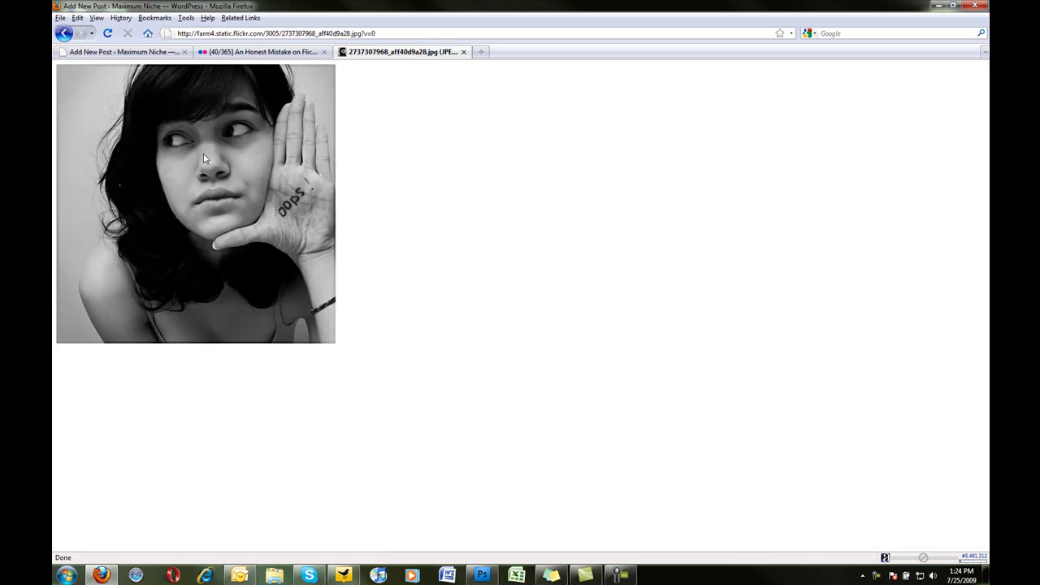
# Save the photo to the Desktop as a JPEG image named oops
pyautogui.rightClick(192, 233)
pyautogui.click(256, 268)
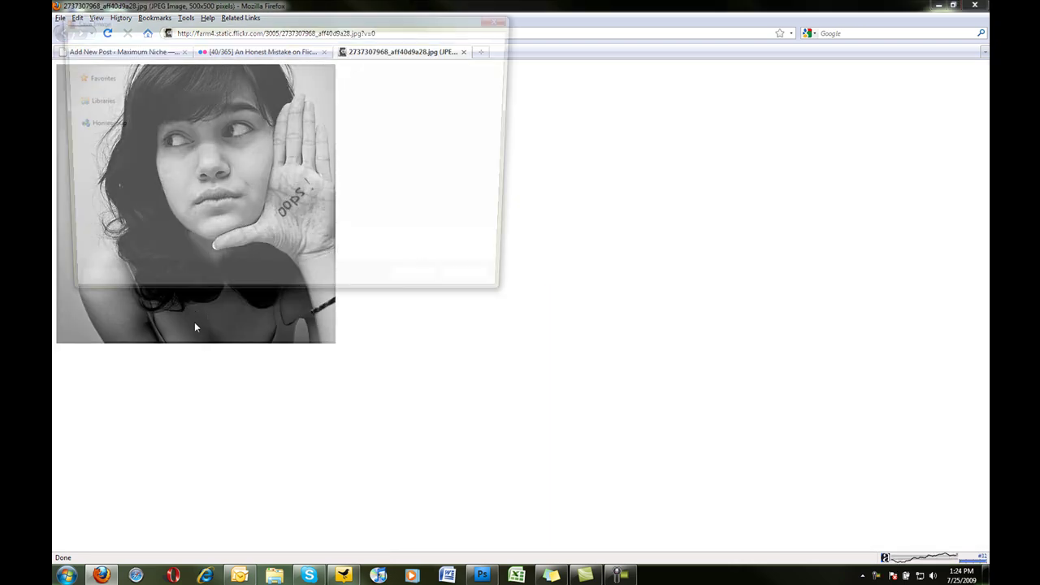
pyautogui.write('oops')
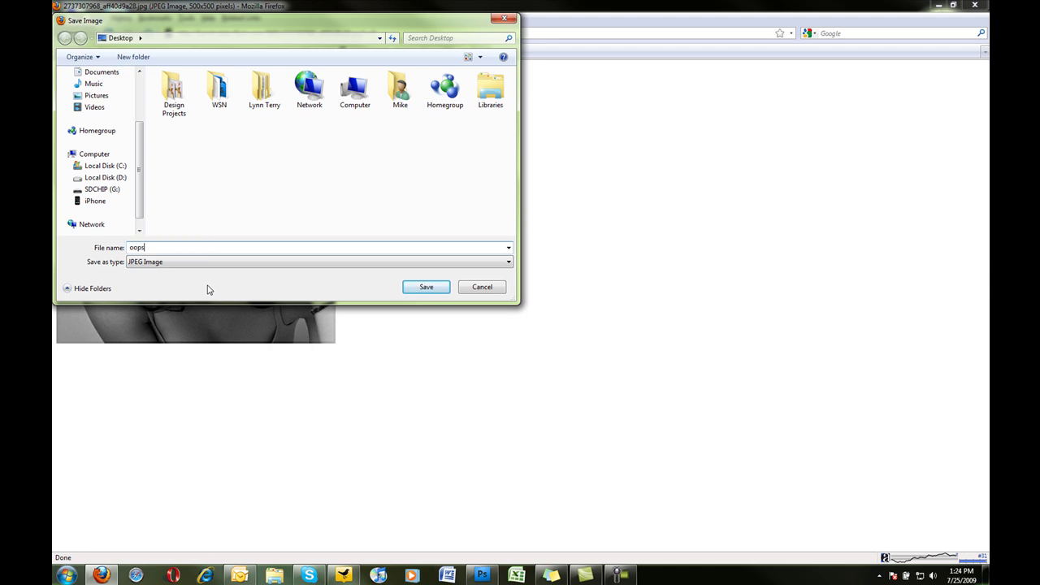
pyautogui.press('Return')
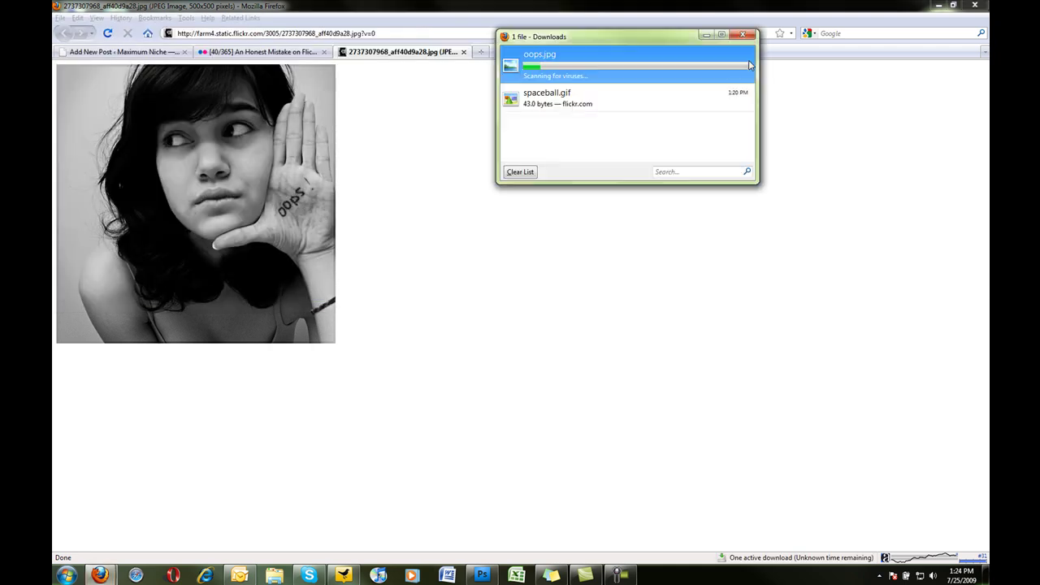
# Close the JPEG and Flickr pages and minimize the browser to show the desktop
pyautogui.hotkey('ctrl', 'w')
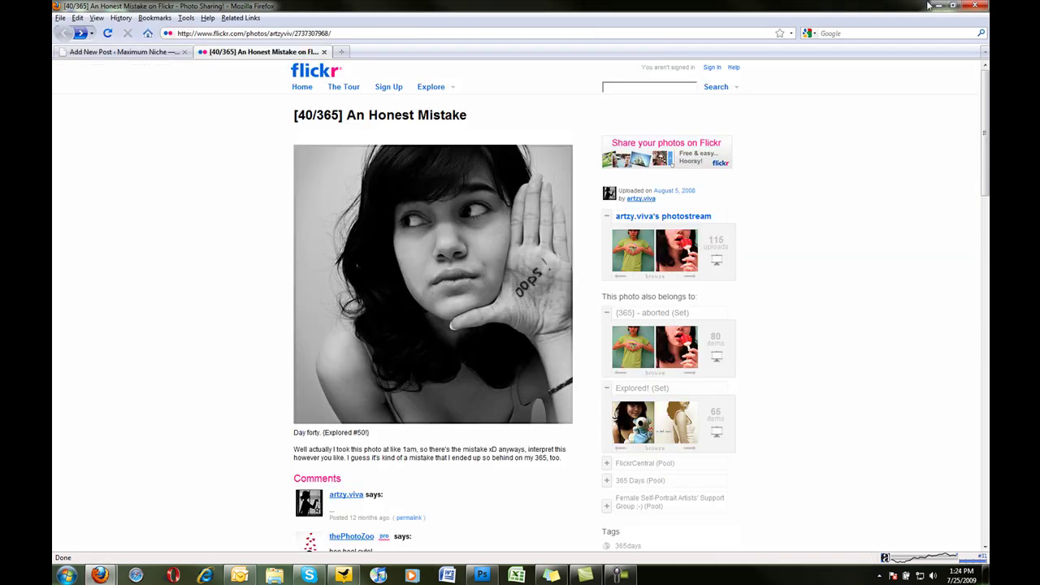
pyautogui.hotkey('ctrl', 'w')
pyautogui.click(936, 6)
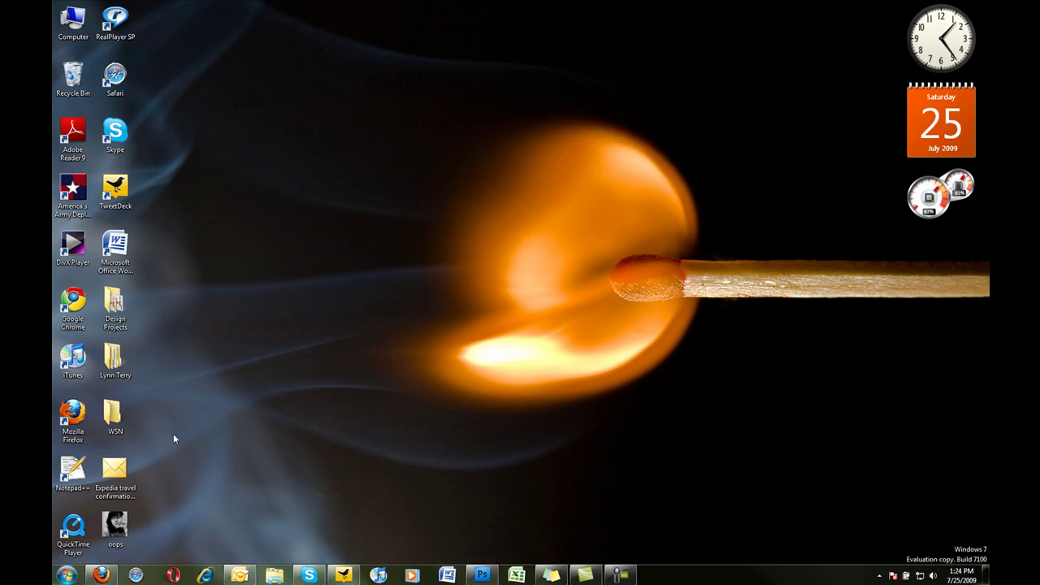
# Open the desktop image oops in Photoshop and resize it to 250 pixels wide with constrained proportions
pyautogui.moveTo(115, 527); pyautogui.dragTo(454, 277)
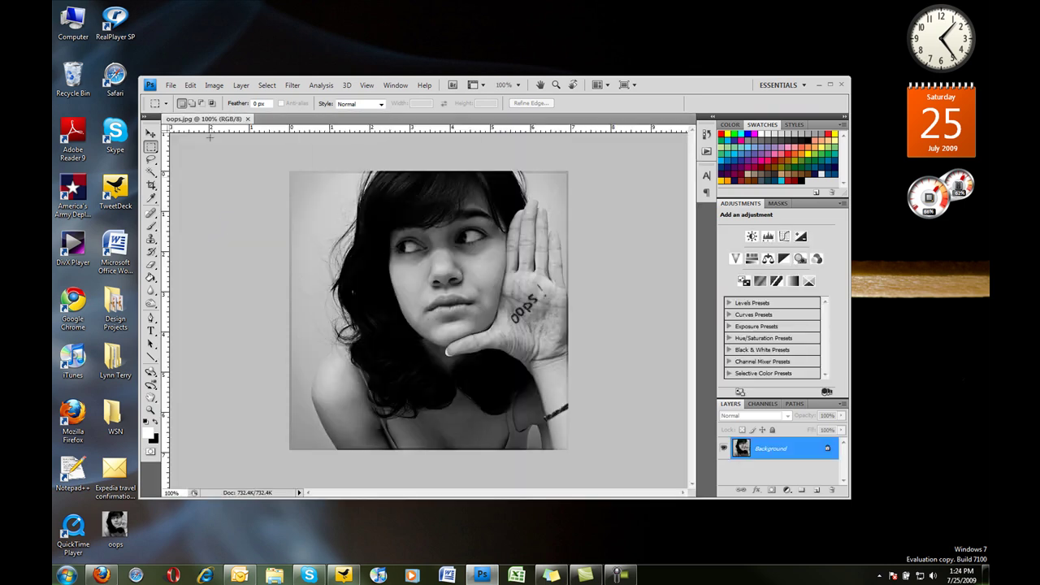
pyautogui.click(213, 84)
pyautogui.click(230, 166)
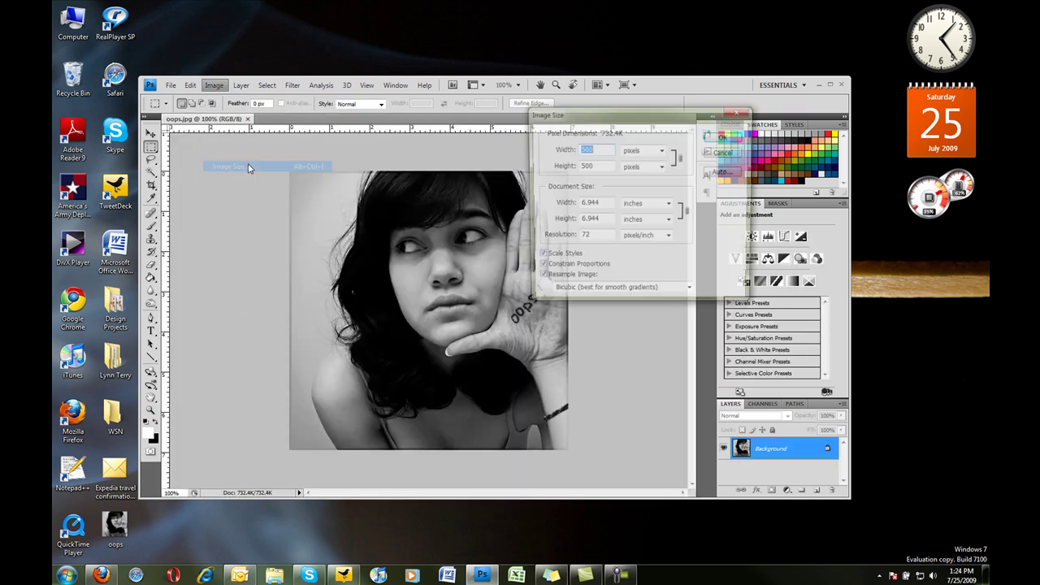
pyautogui.write('250')
pyautogui.press('Return')
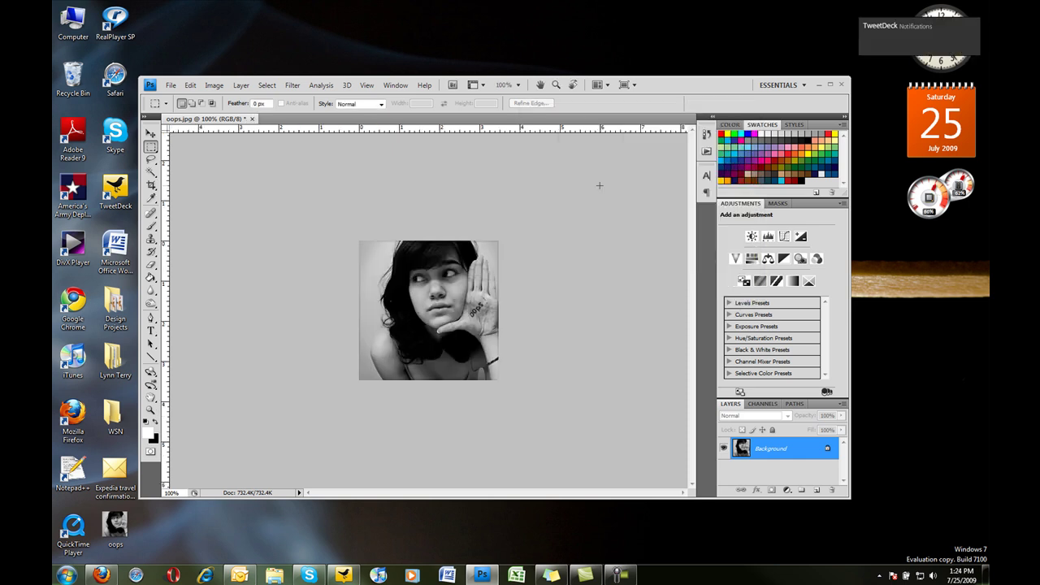
# Save the resized oops.jpg and minimize Photoshop
pyautogui.hotkey('ctrl', 's')
pyautogui.press('Return')
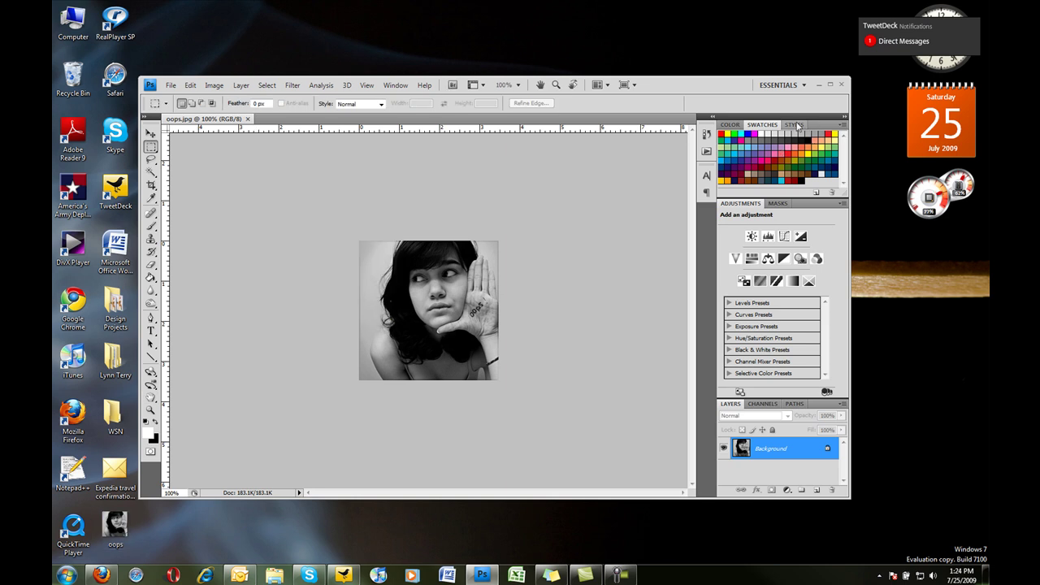
pyautogui.click(817, 85)
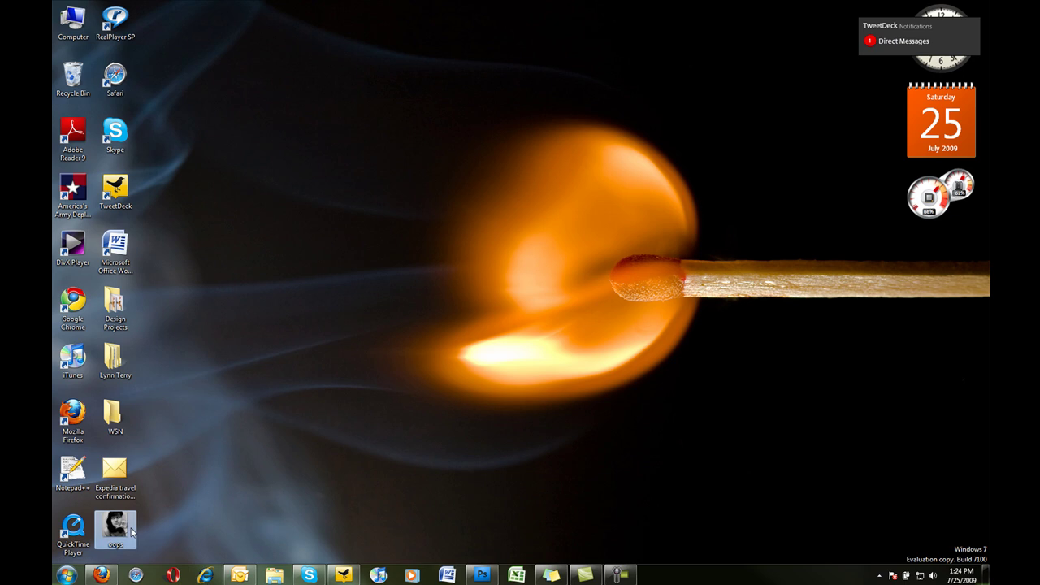
# Switch back to Firefox and place the text cursor at the start of the paragraph beginning "However, like all businesses"
pyautogui.moveTo(132, 532); pyautogui.dragTo(252, 475)
pyautogui.click(101, 574)
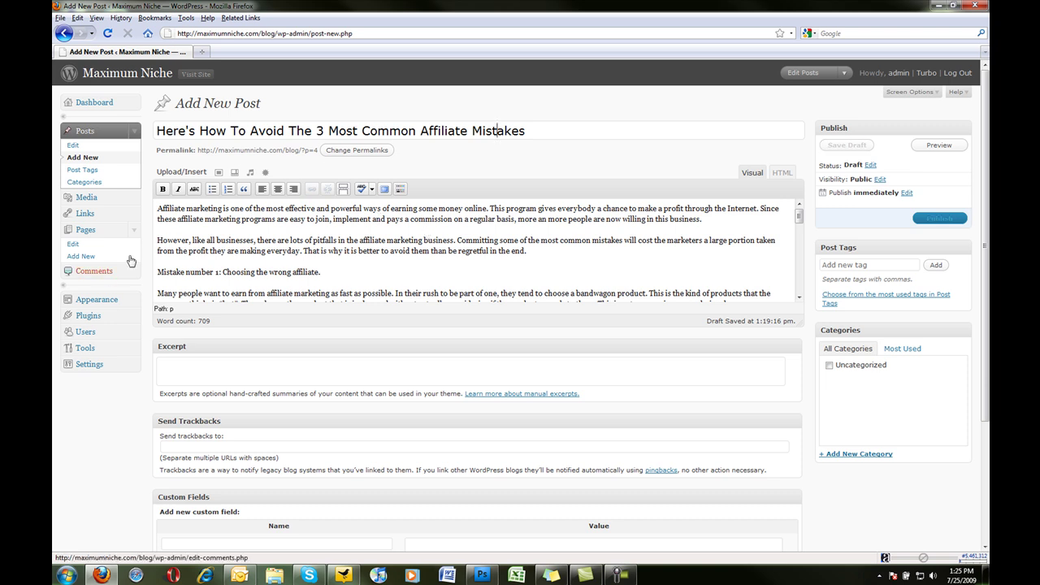
pyautogui.moveTo(158, 240)
pyautogui.mouseDown()
pyautogui.moveTo(189, 243)
pyautogui.moveTo(161, 243)
pyautogui.mouseUp()
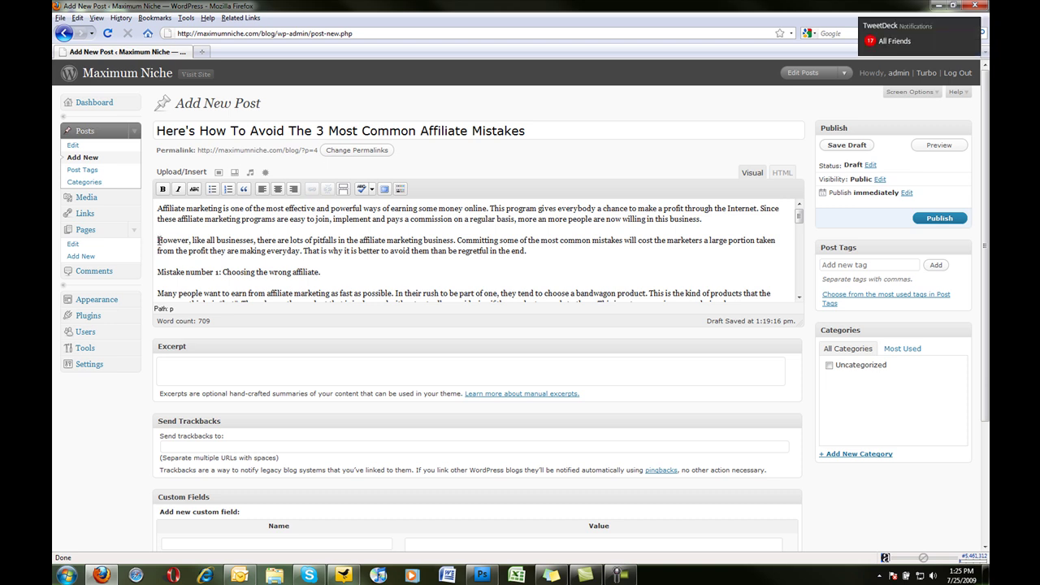
# Upload oops.jpg from the Desktop twice as an image for the post
pyautogui.moveTo(158, 174); pyautogui.dragTo(203, 177)
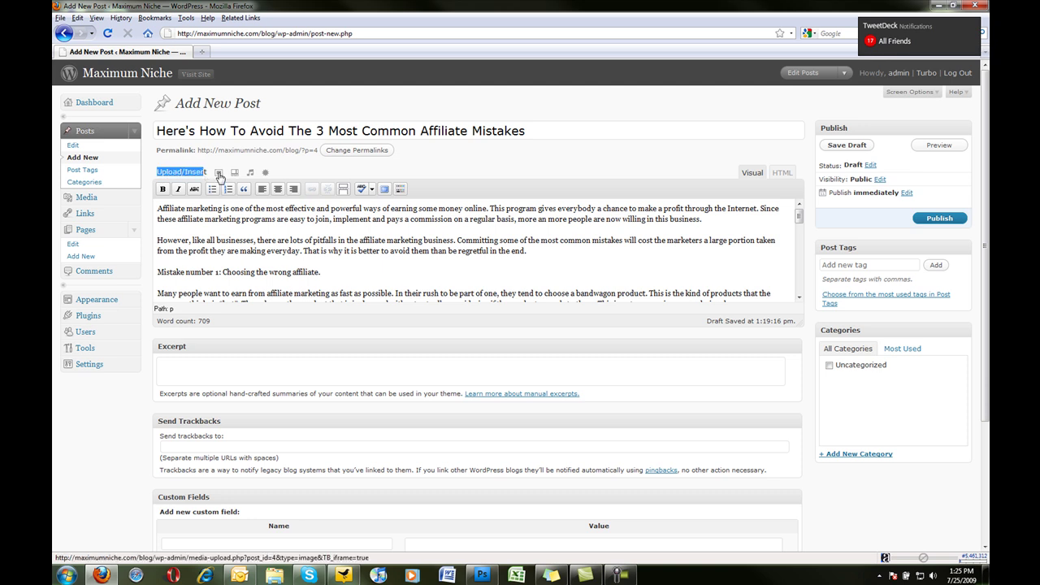
pyautogui.click(218, 175)
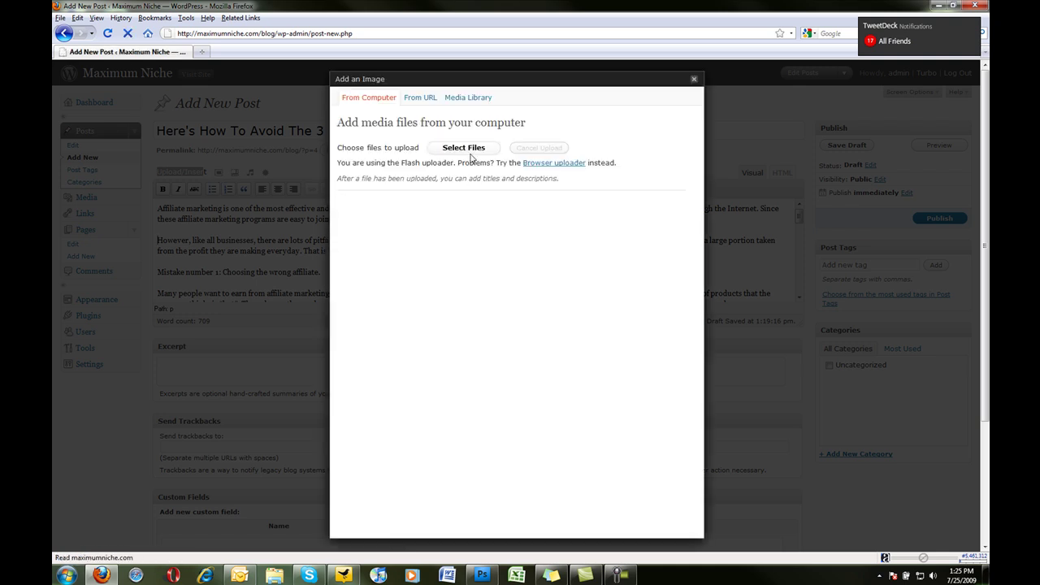
pyautogui.click(433, 153)
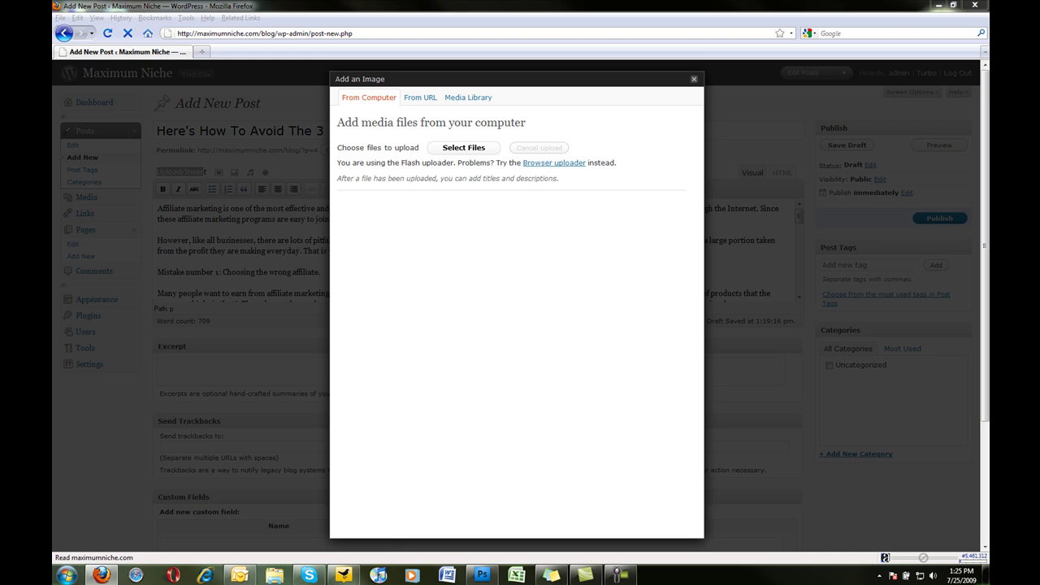
pyautogui.press('Return')
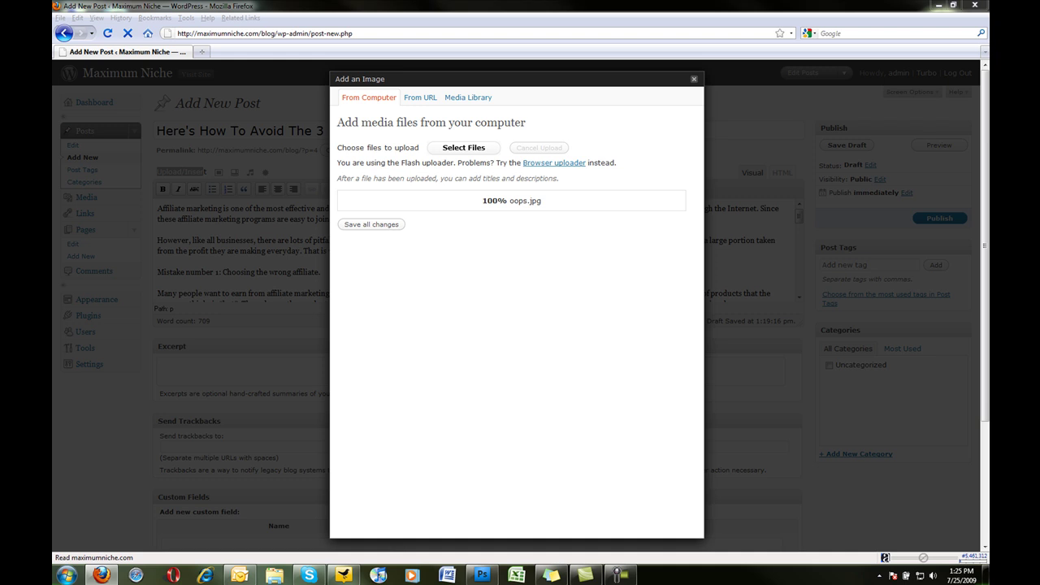
pyautogui.click(464, 147)
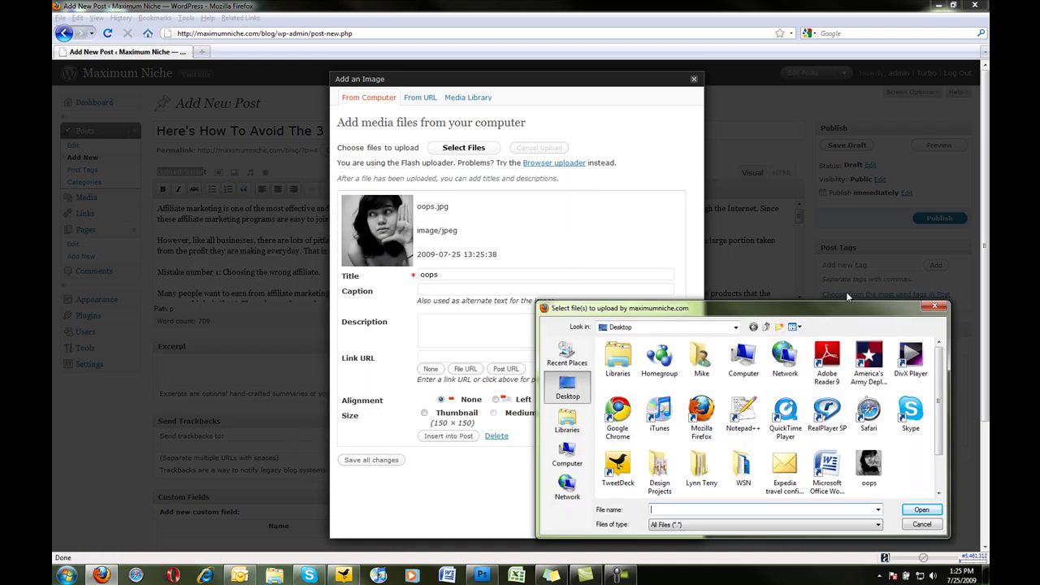
pyautogui.doubleClick(825, 424)
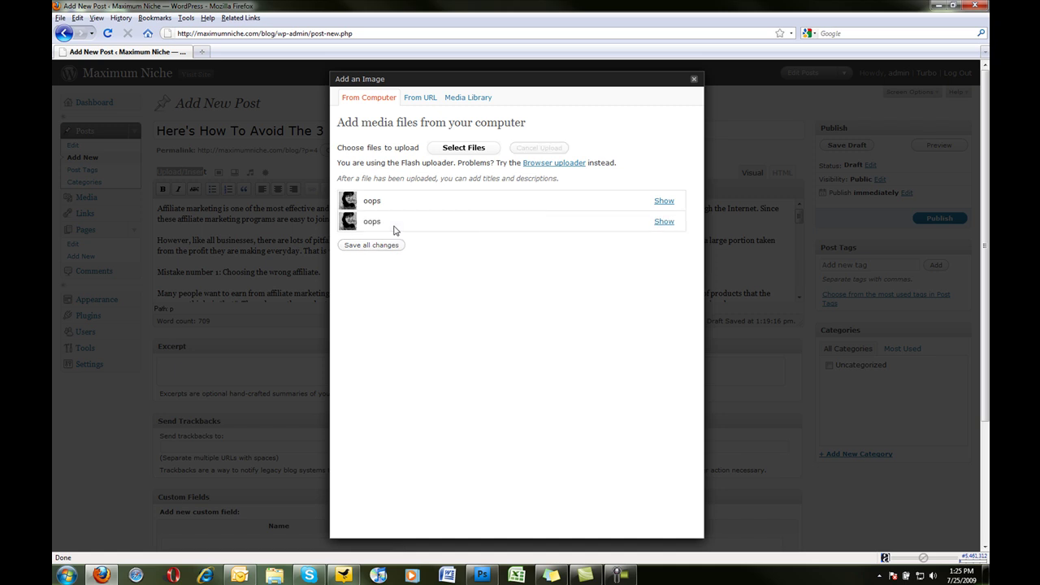
# Insert the first uploaded oops image into the post at full size with left alignment
pyautogui.click(664, 202)
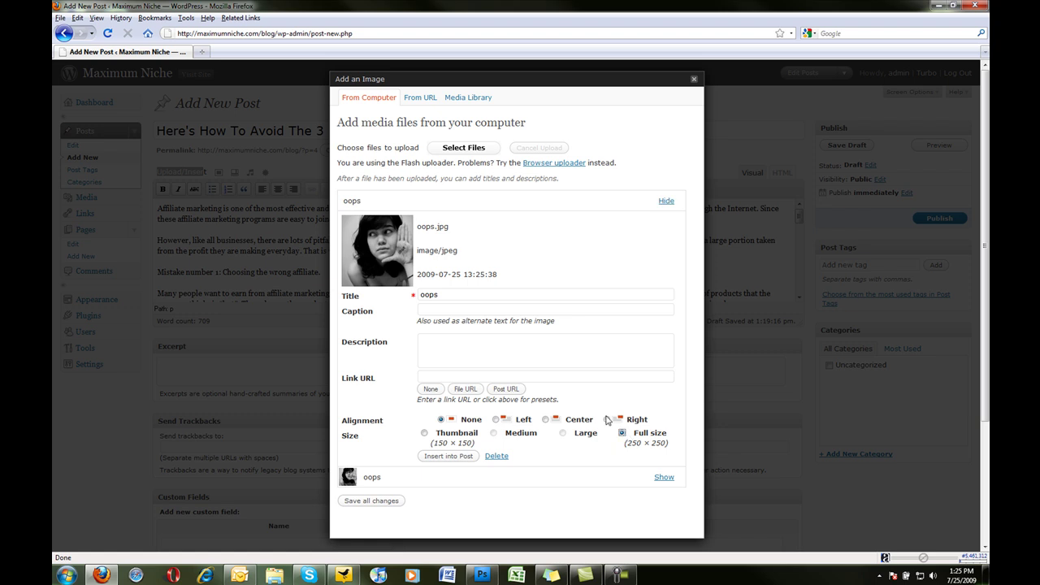
pyautogui.click(495, 419)
pyautogui.doubleClick(523, 419)
pyautogui.click(431, 308)
pyautogui.click(433, 459)
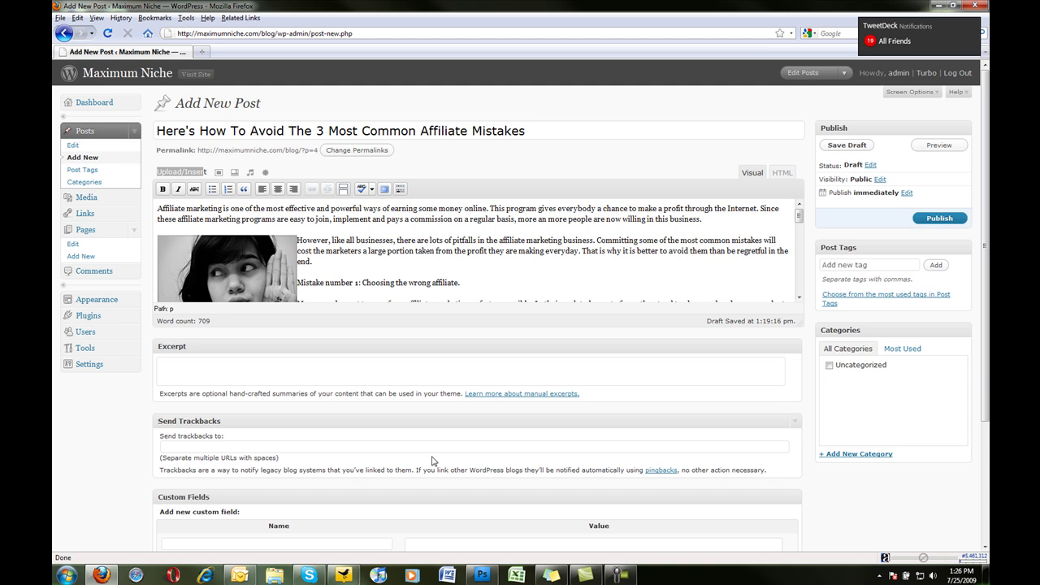
# Enlarge the post's text editing area downward to show the whole image and more of the article
pyautogui.scroll(-1, 340, 267)
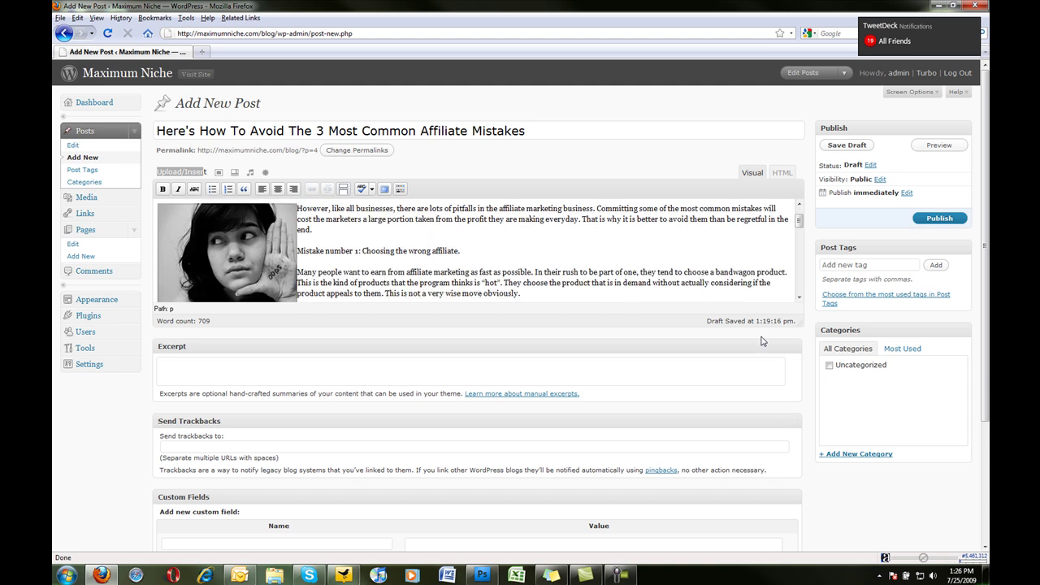
pyautogui.moveTo(800, 321); pyautogui.dragTo(800, 516)
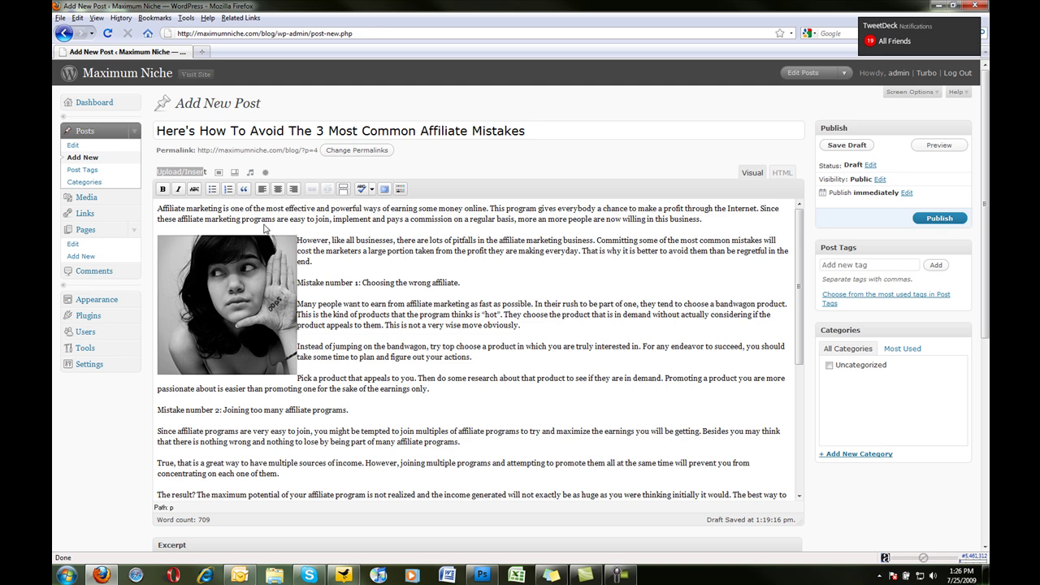
# Open the advanced settings of the oops image in the post
pyautogui.click(278, 265)
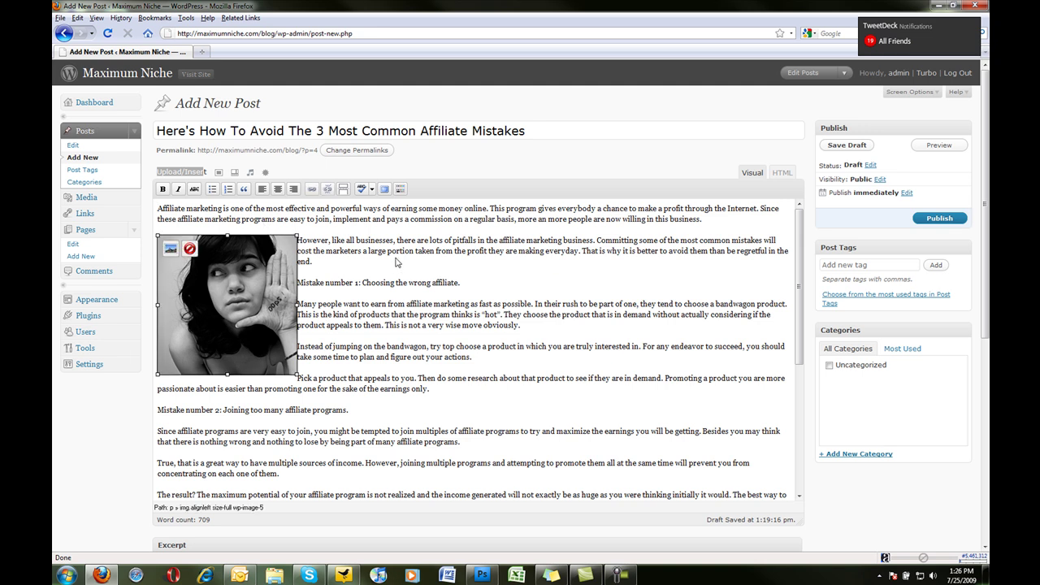
pyautogui.click(340, 270)
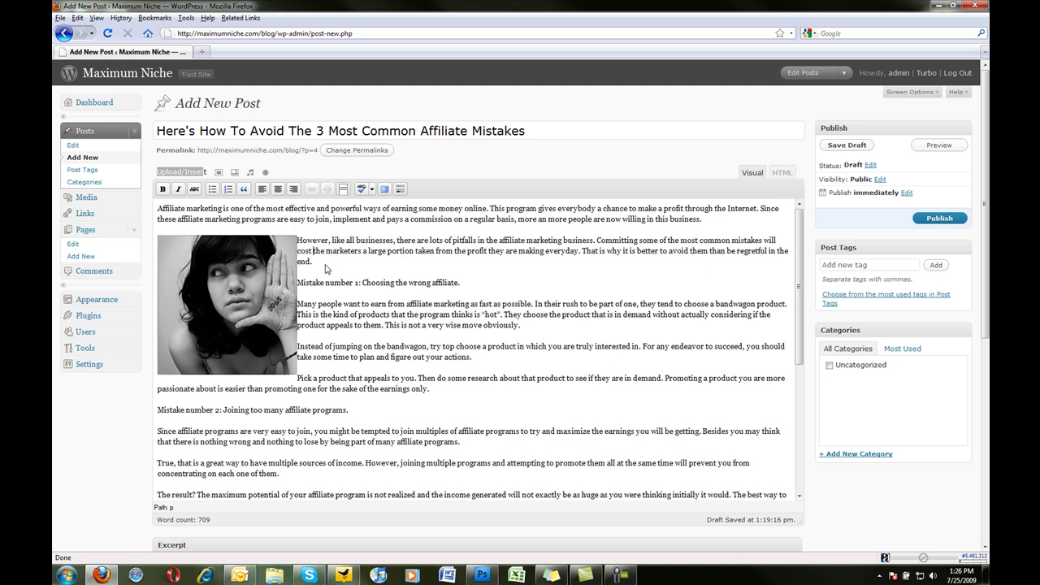
pyautogui.click(246, 277)
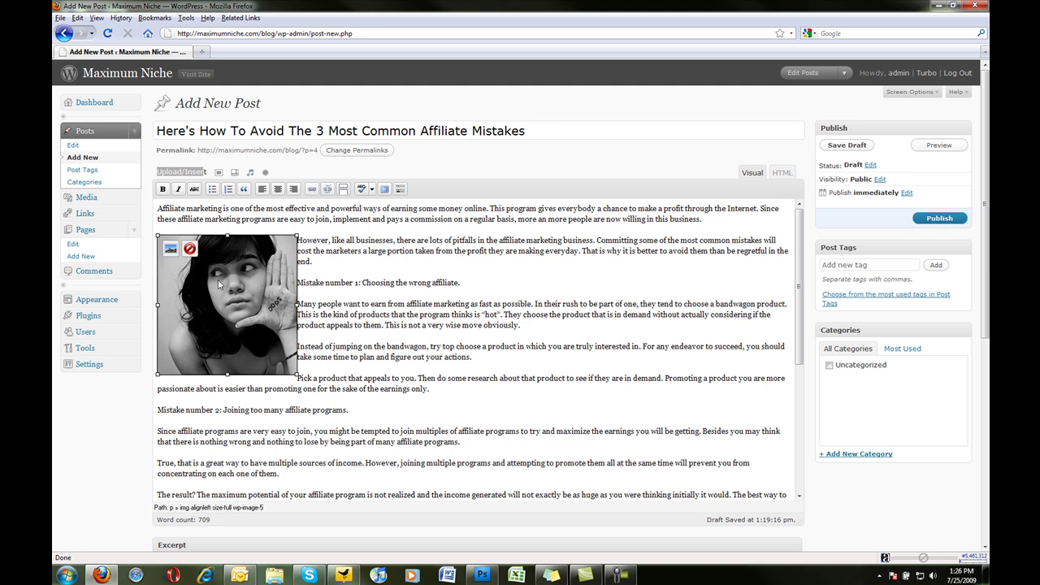
pyautogui.click(169, 250)
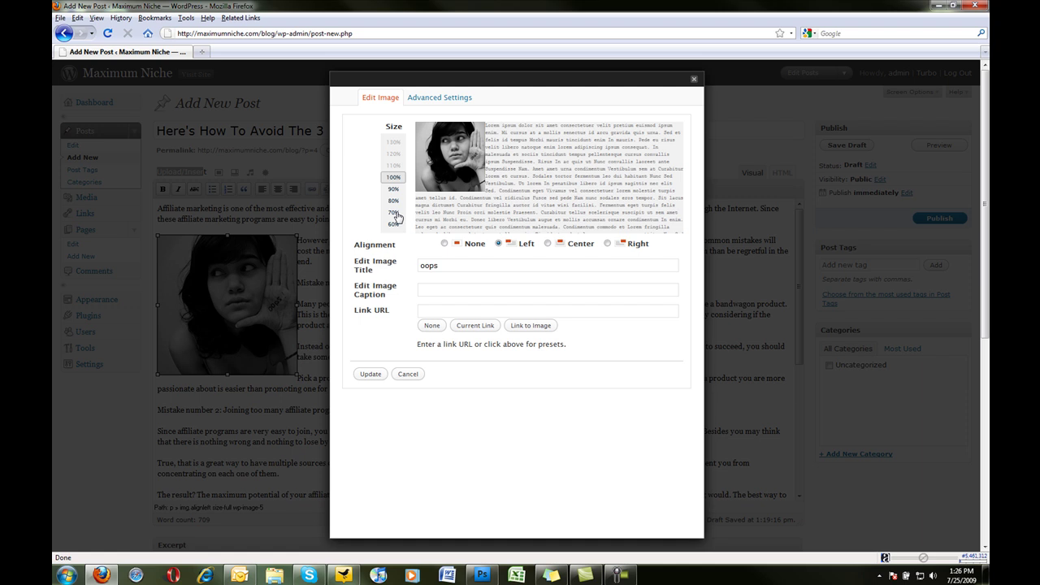
pyautogui.click(441, 101)
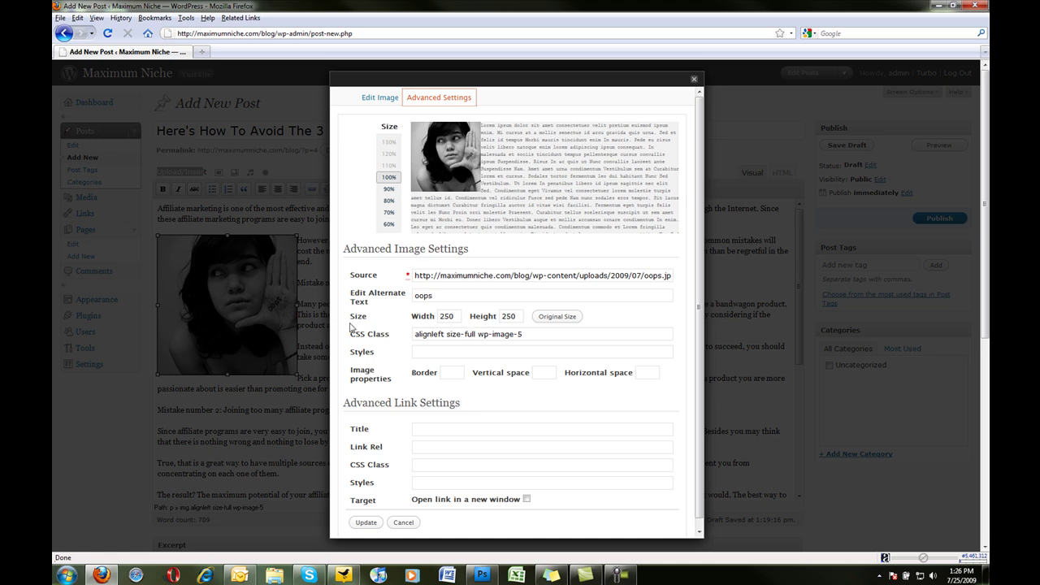
# Set the oops image's horizontal space to 10 and update the image
pyautogui.doubleClick(449, 316)
pyautogui.doubleClick(511, 316)
pyautogui.click(391, 308)
pyautogui.click(637, 376)
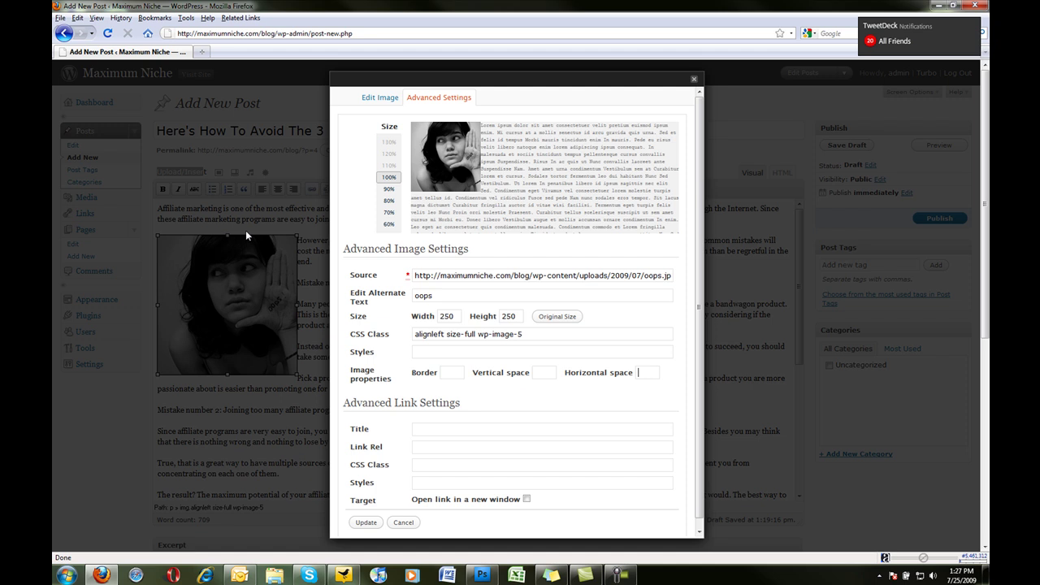
pyautogui.click(649, 370)
pyautogui.write('10')
pyautogui.scroll(-1, 393, 478)
pyautogui.scroll(-1, 398, 484)
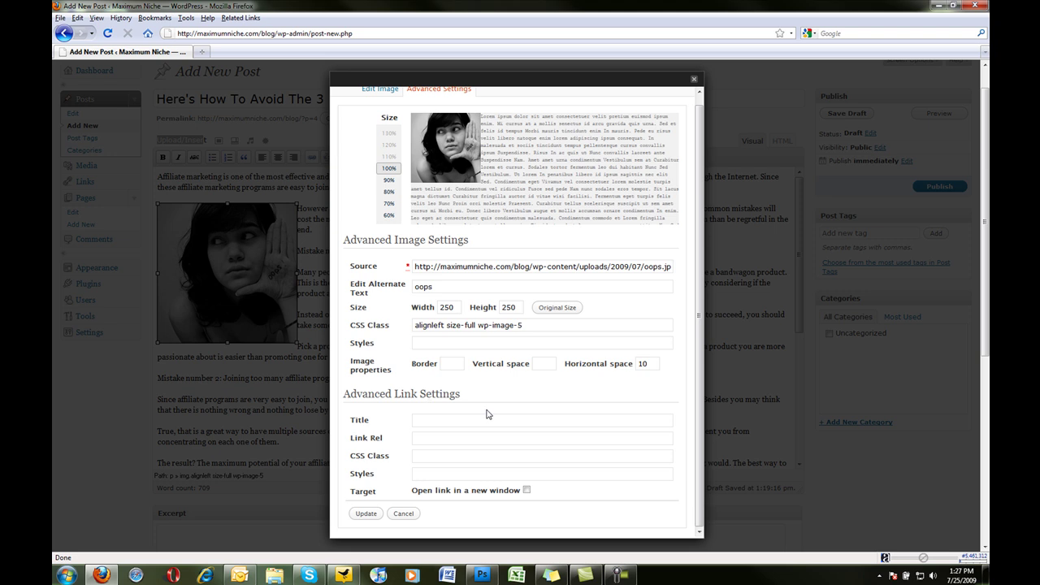
pyautogui.click(366, 513)
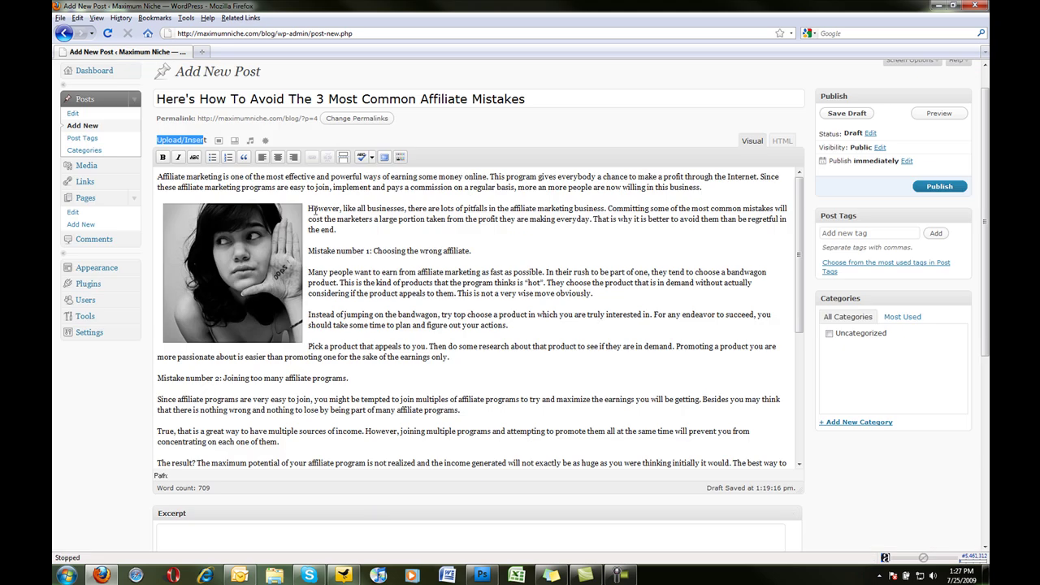
# Publish the affiliate mistakes post and open it on the blog
pyautogui.moveTo(309, 211); pyautogui.dragTo(349, 357)
pyautogui.click(349, 357)
pyautogui.scroll(1, 244, 286)
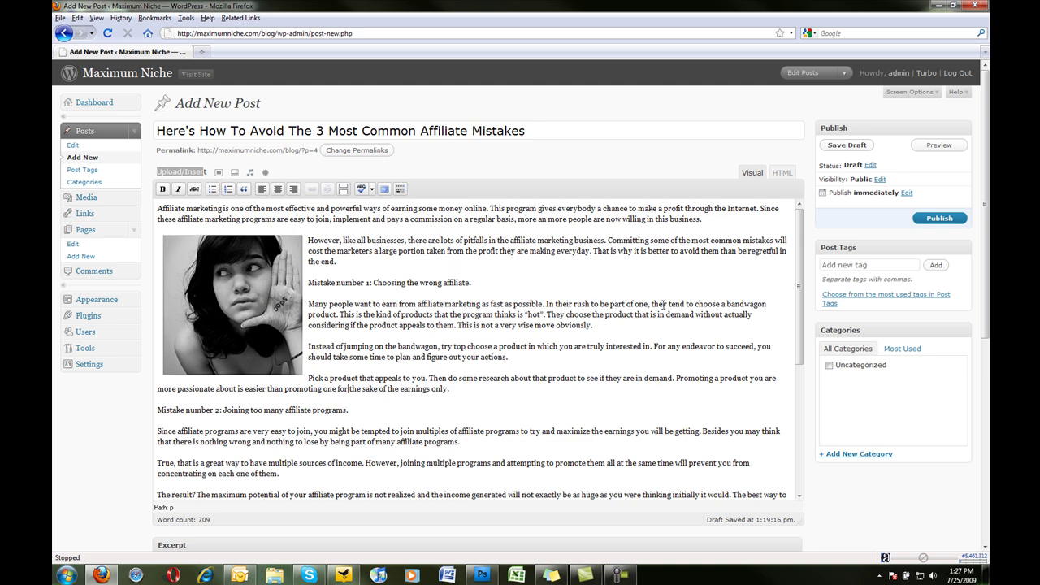
pyautogui.click(942, 217)
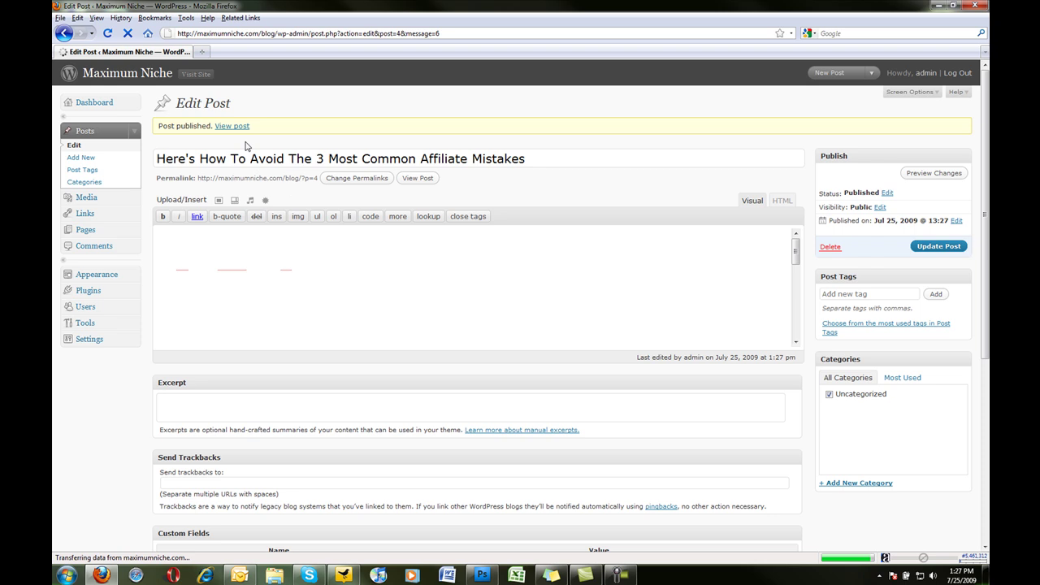
pyautogui.click(238, 127)
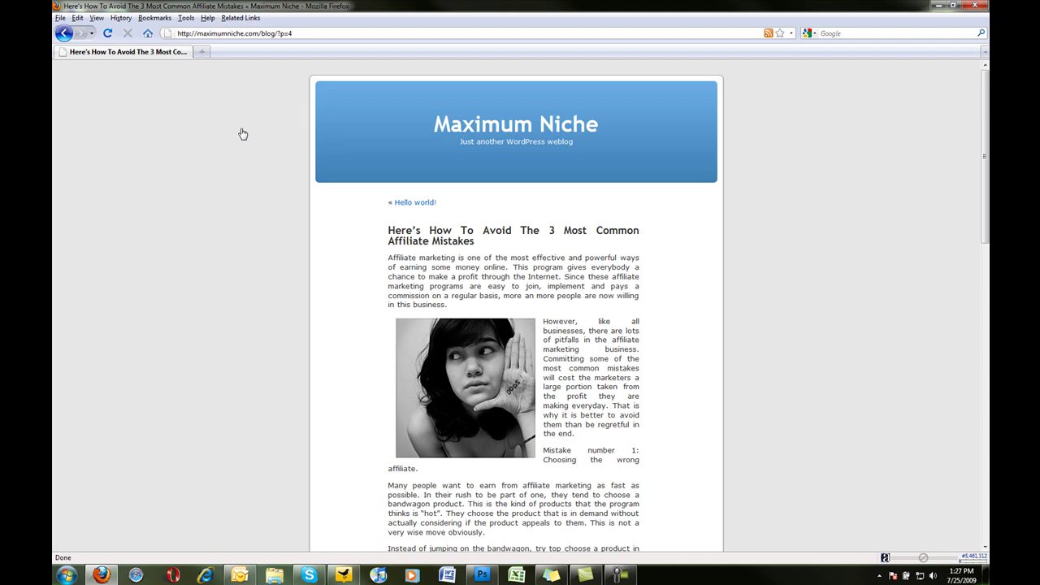
# Examine the published post's title, paragraph alignment and the text wrapping around the image
pyautogui.scroll(-2, 284, 288)
pyautogui.scroll(2, 283, 287)
pyautogui.scroll(-1, 355, 291)
pyautogui.scroll(-2, 389, 296)
pyautogui.scroll(2, 390, 295)
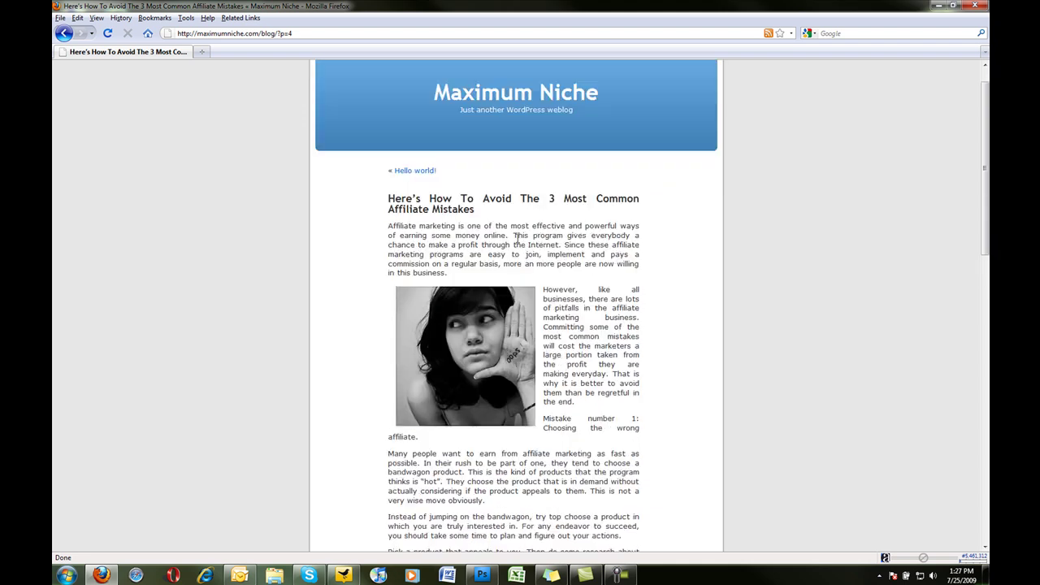
pyautogui.tripleClick(404, 199)
pyautogui.moveTo(396, 227); pyautogui.dragTo(628, 254)
pyautogui.scroll(-2, 524, 368)
pyautogui.click(544, 400)
pyautogui.scroll(-2, 527, 281)
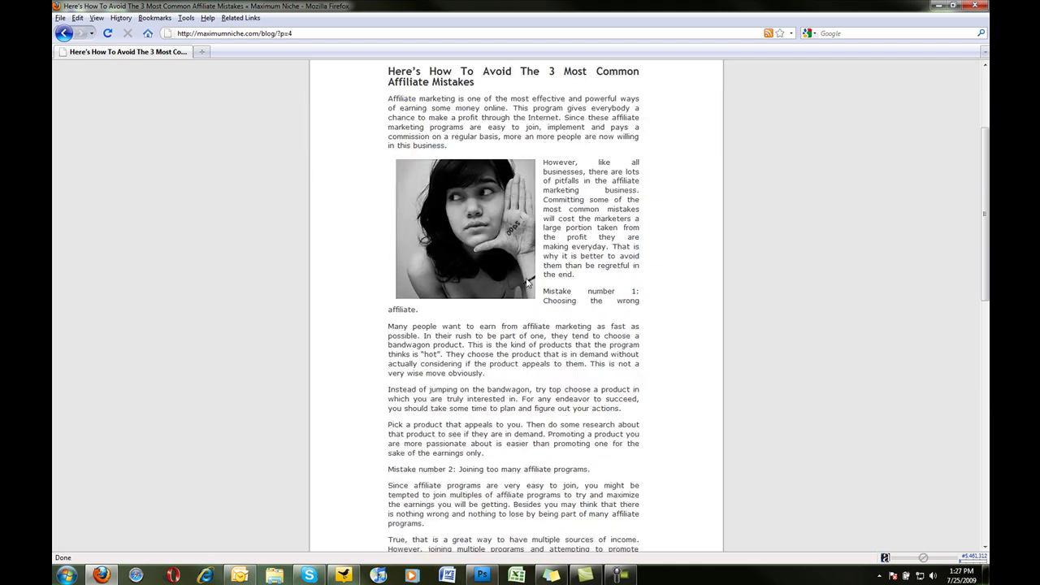
pyautogui.scroll(3, 527, 280)
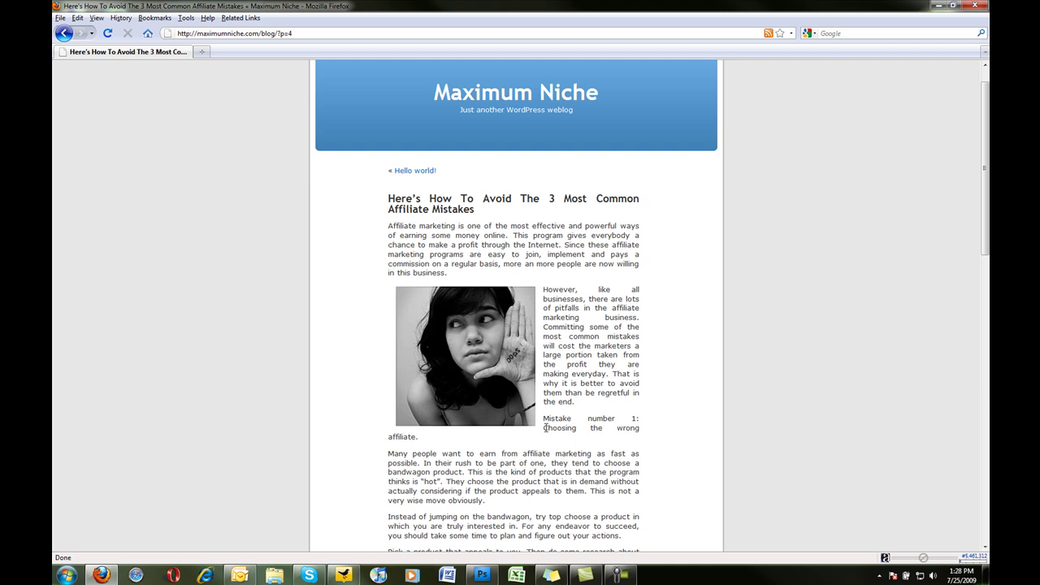
# Return to the post editor and left-align the entire article text
pyautogui.click(65, 33)
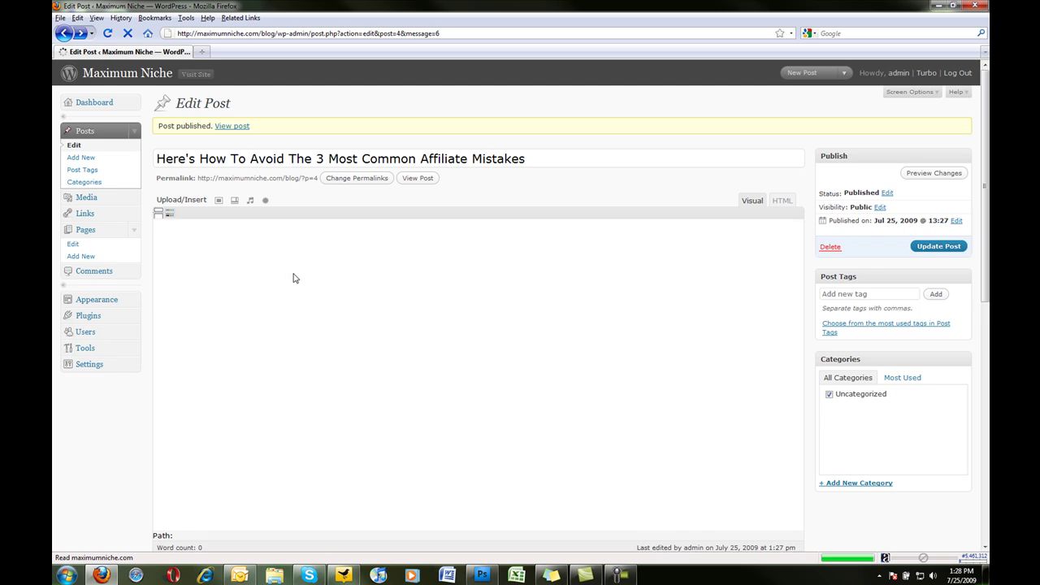
pyautogui.scroll(-2, 284, 278)
pyautogui.hotkey('ctrl', 'Home')
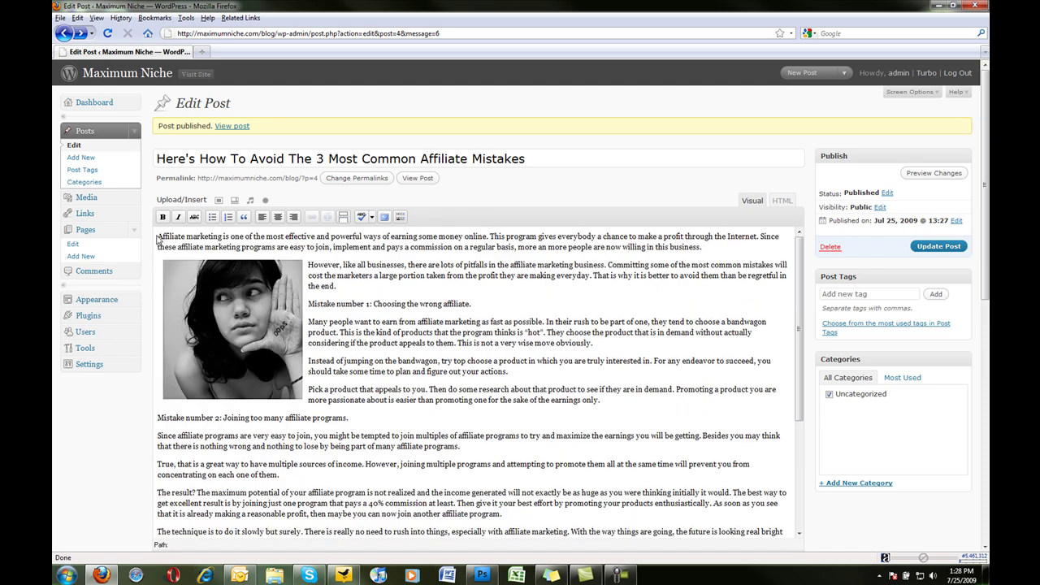
pyautogui.hotkey('ctrl', 'a')
pyautogui.scroll(-5, 284, 279)
pyautogui.scroll(-5, 480, 325)
pyautogui.scroll(6, 479, 325)
pyautogui.click(261, 191)
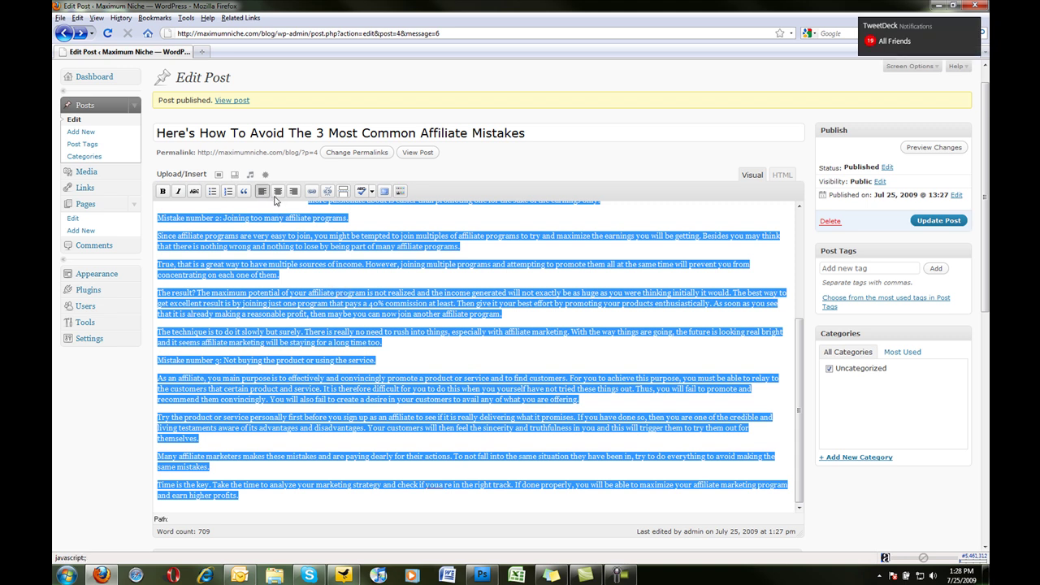
pyautogui.click(462, 261)
pyautogui.scroll(3, 654, 278)
# Update the post and view it on the blog to check the text alignment beside the image
pyautogui.click(938, 221)
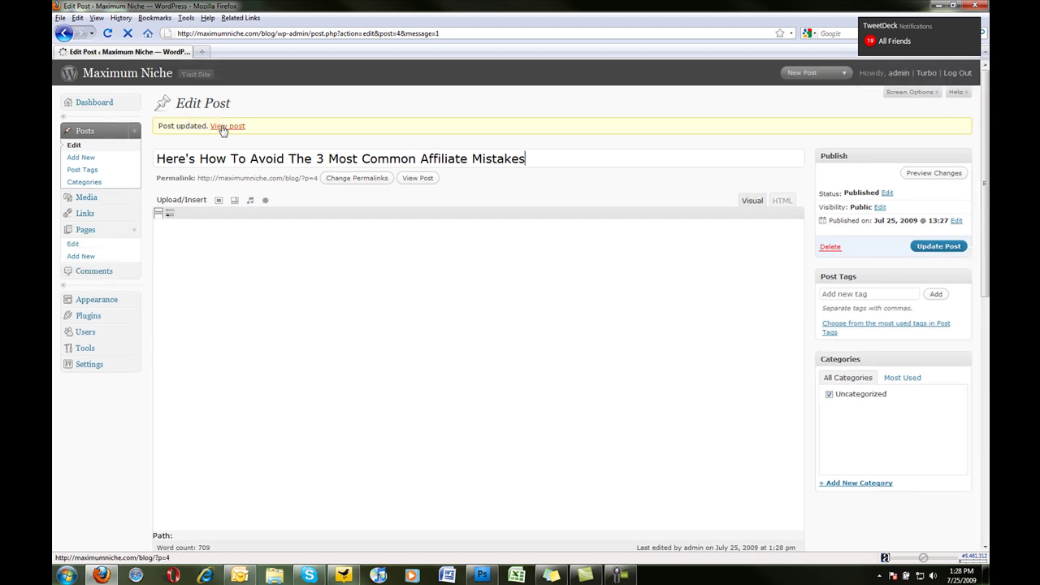
pyautogui.click(222, 127)
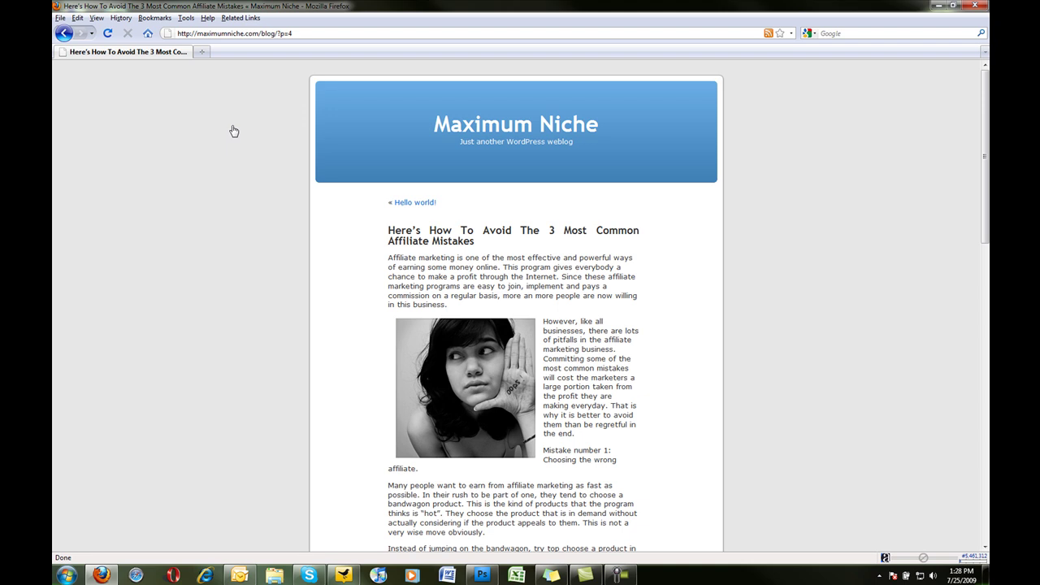
pyautogui.scroll(-1, 238, 145)
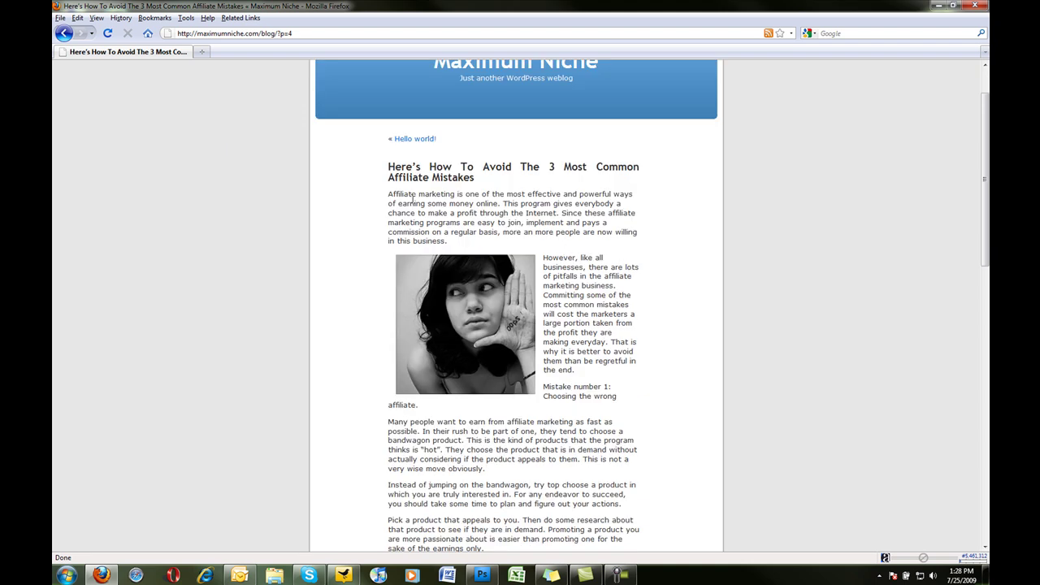
pyautogui.moveTo(543, 260); pyautogui.dragTo(612, 373)
pyautogui.click(610, 361)
pyautogui.scroll(1, 610, 361)
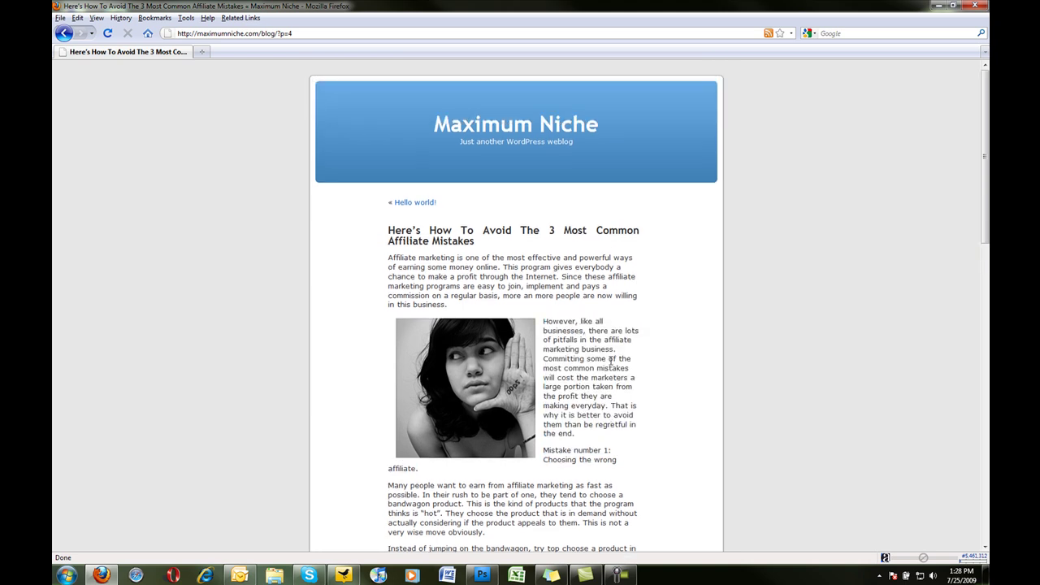